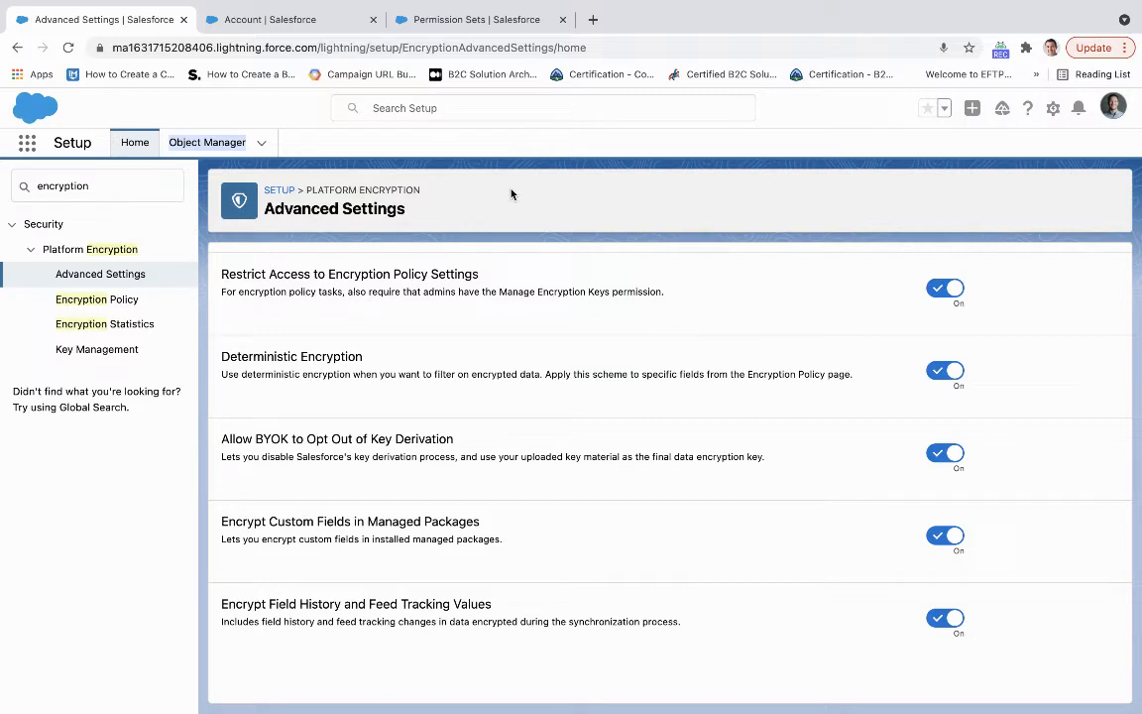
# Step: Check the Manage Encryption Keys permission set, then return to Advanced Settings with all five options on
pyautogui.click(407, 22)
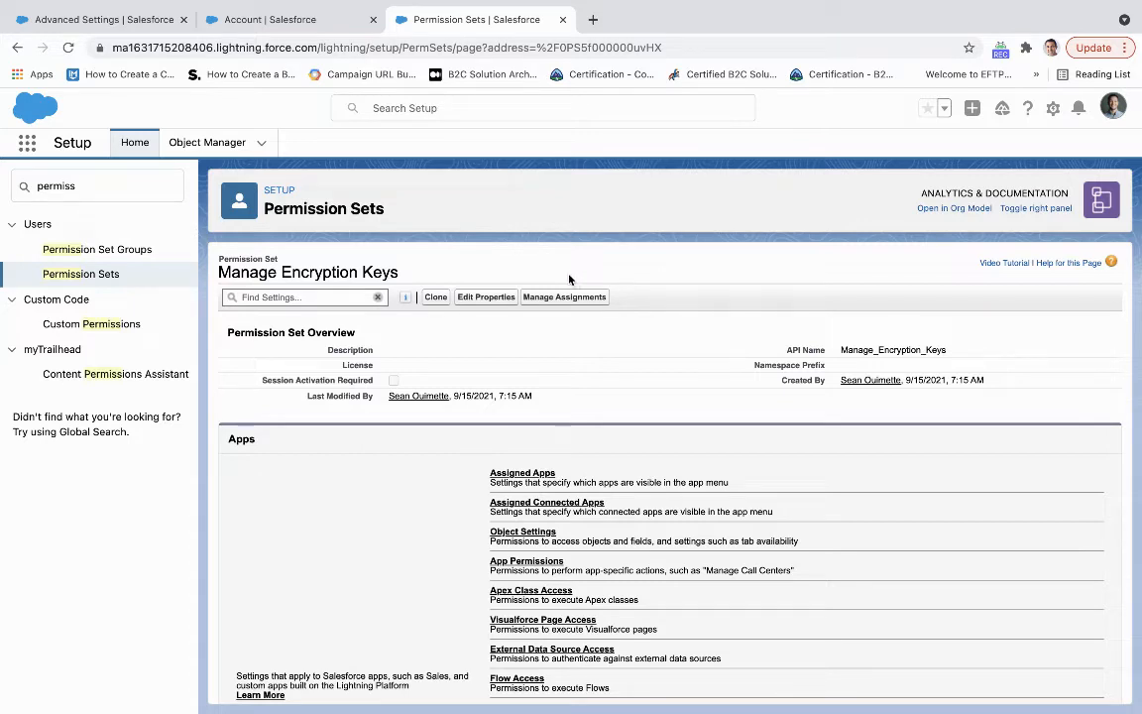
pyautogui.click(116, 24)
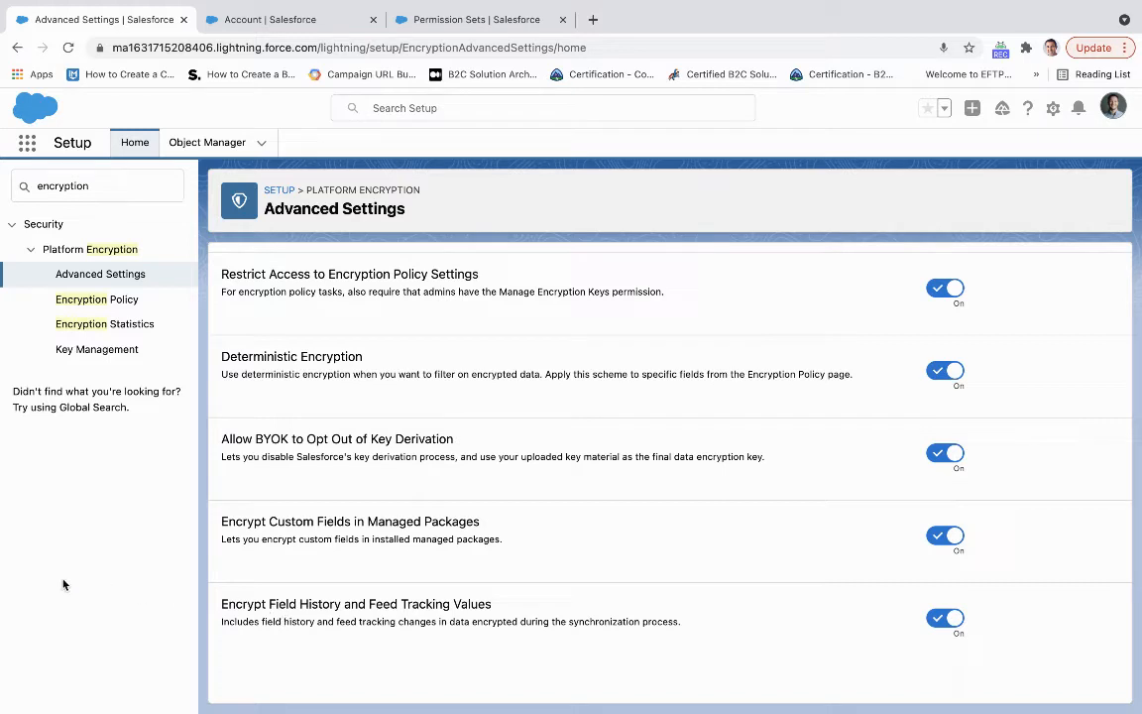
# Step: Generate a new Data in Salesforce tenant secret from Key Management, archiving version 1
pyautogui.click(80, 351)
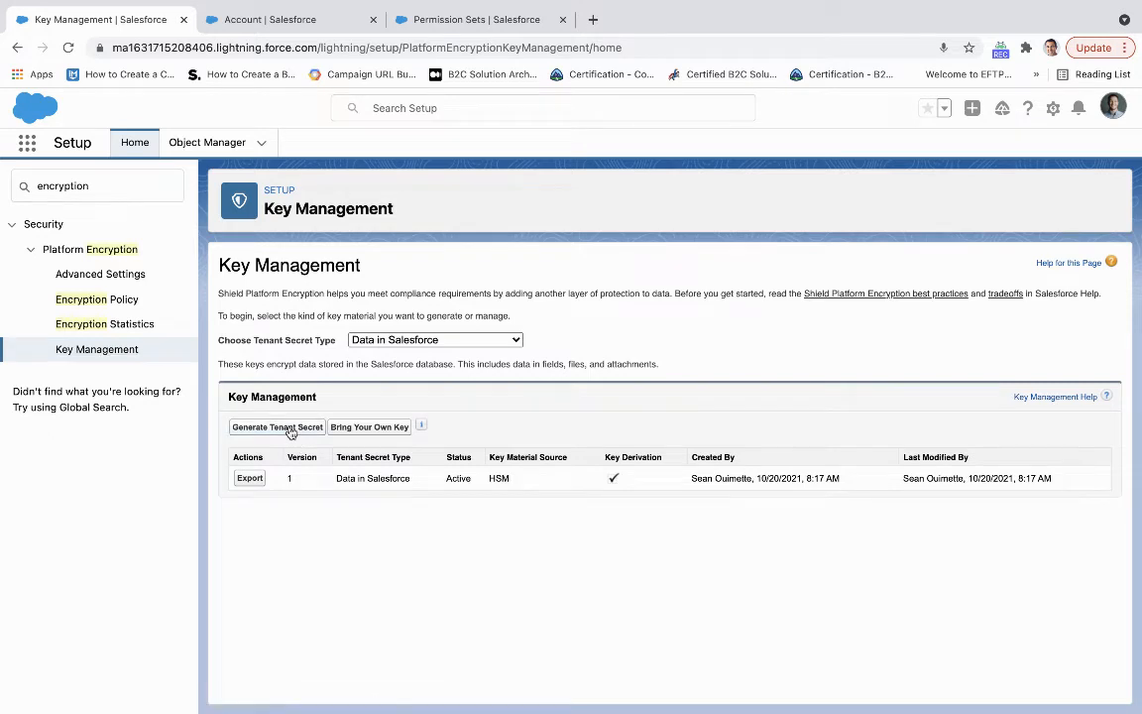
pyautogui.click(277, 427)
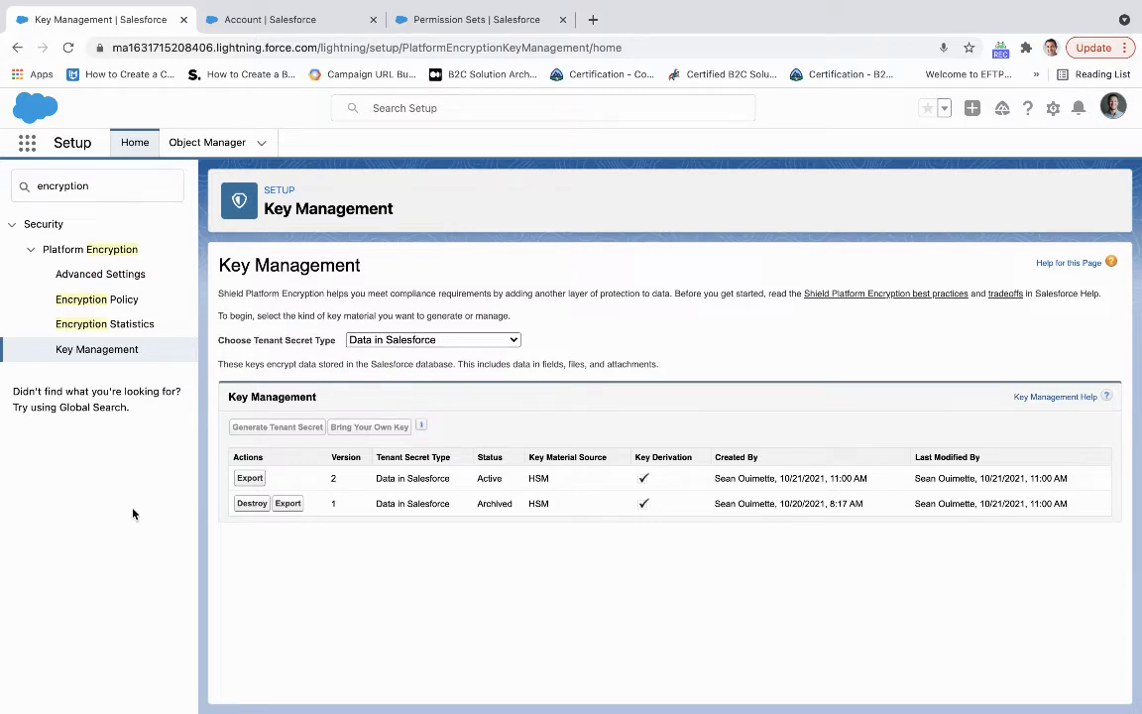
# Step: From the Encryption Policy page, reach the Encrypt Standard Fields list
pyautogui.click(84, 304)
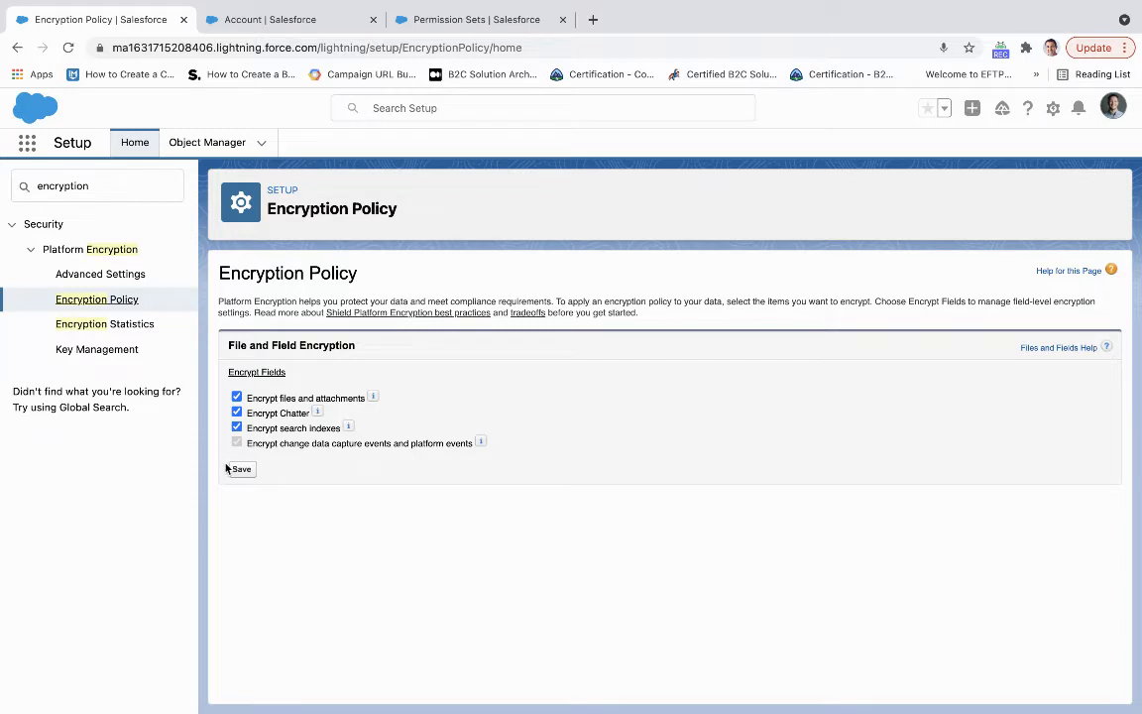
pyautogui.click(270, 374)
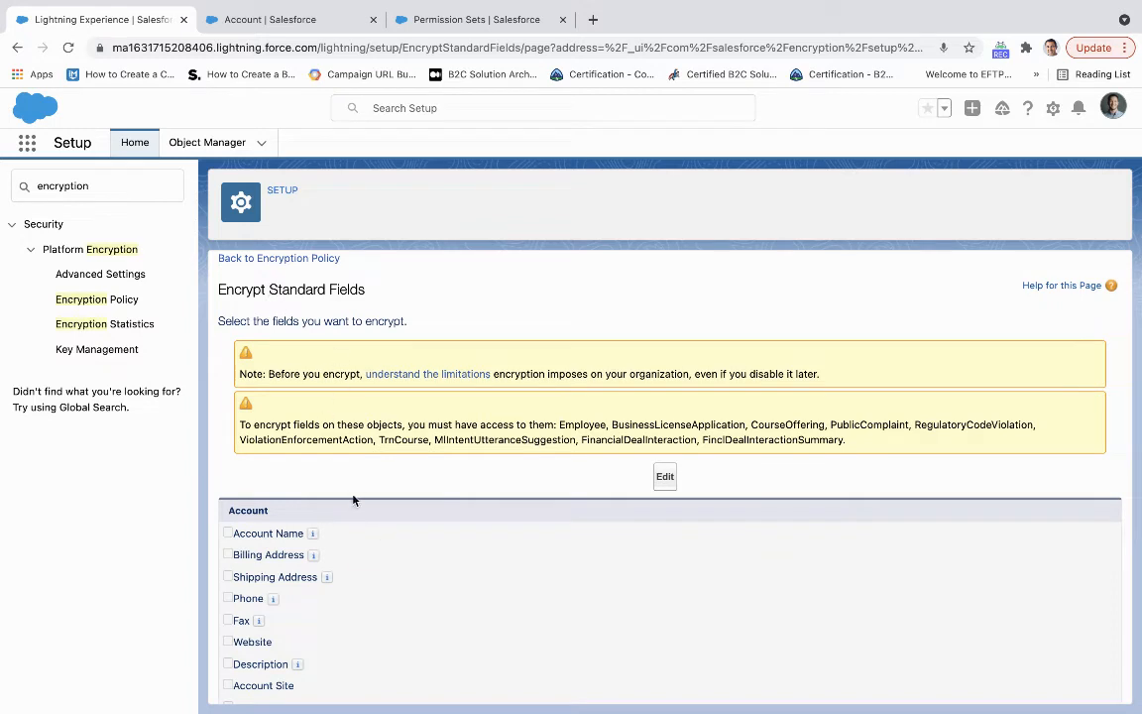
# Step: Save the Account field Agency / Brokerage No. with 'Encrypt the contents of this field' enabled
pyautogui.click(291, 25)
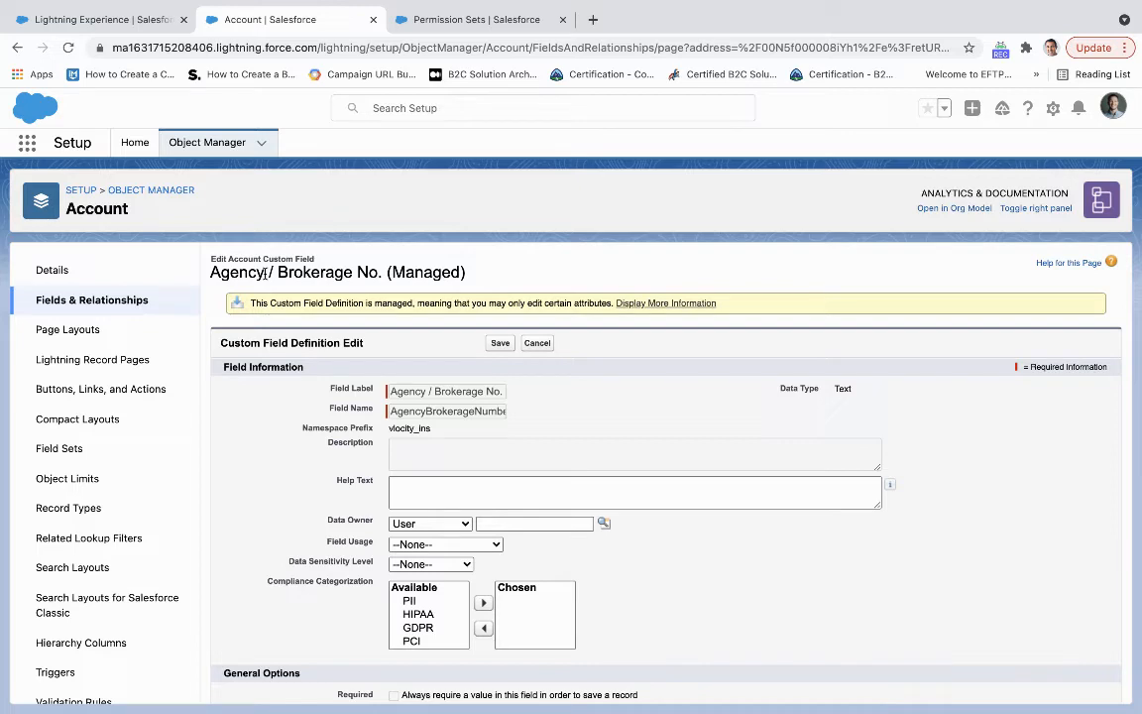
pyautogui.scroll(-1, 268, 357)
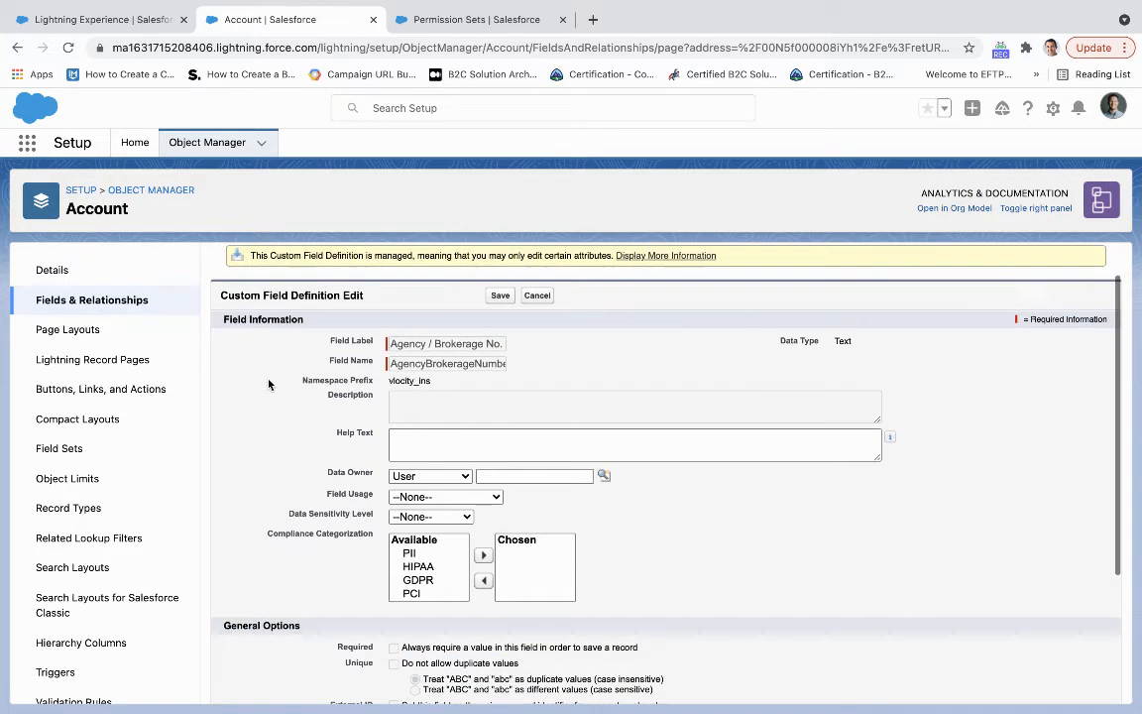
pyautogui.scroll(-3, 268, 383)
pyautogui.scroll(-1, 268, 383)
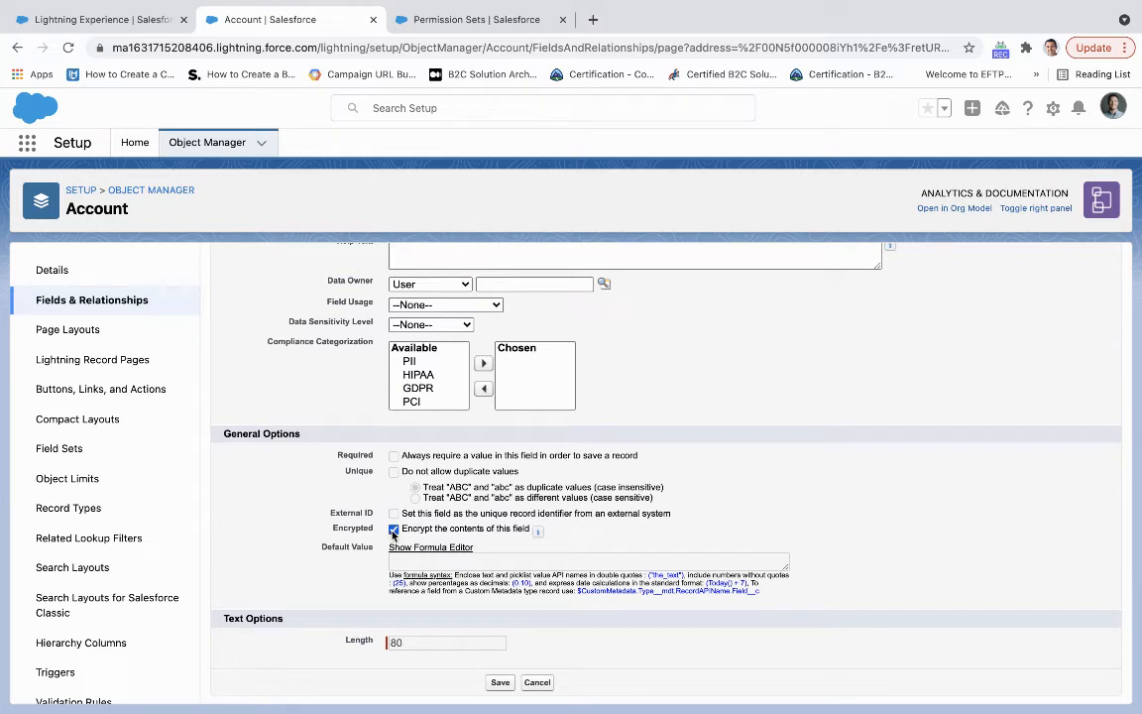
pyautogui.scroll(2, 594, 416)
pyautogui.scroll(3, 652, 436)
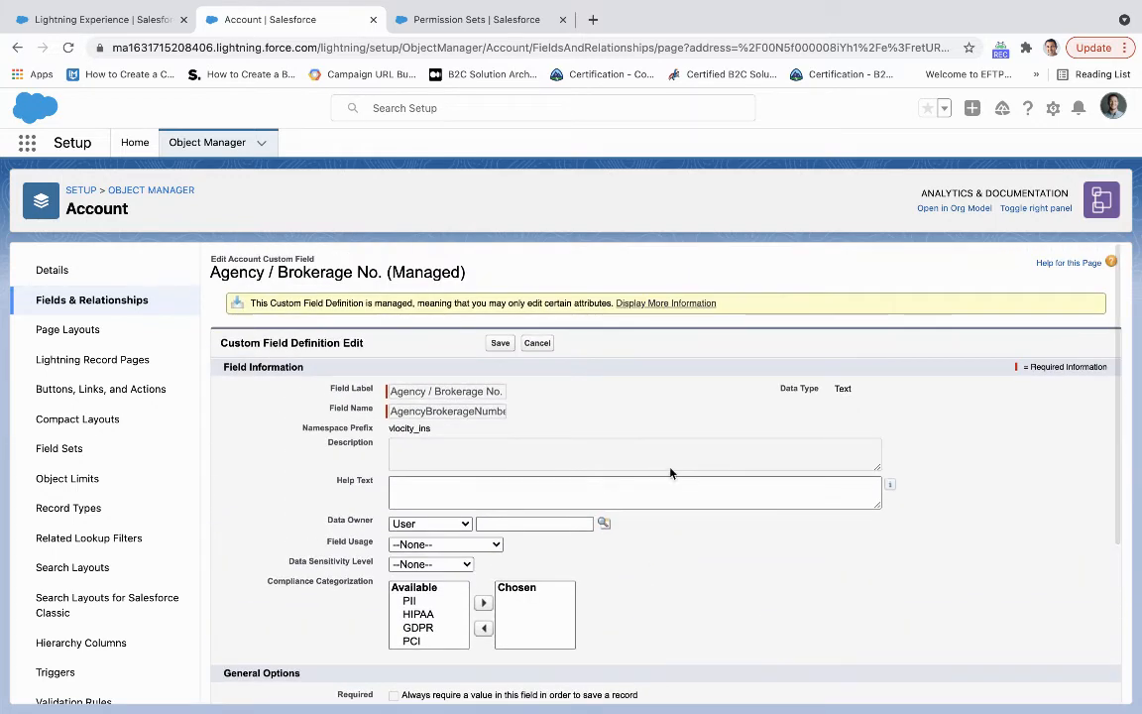
pyautogui.click(504, 342)
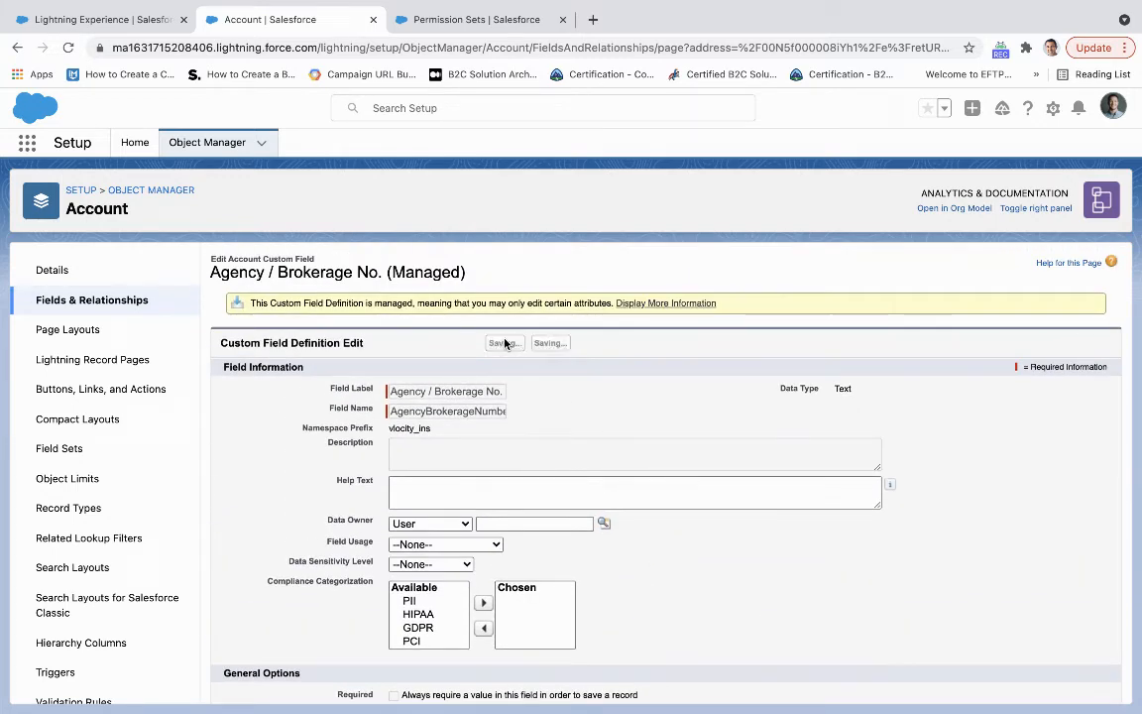
# Step: Review Encrypt Standard Fields showing Mobile and Home Phone encrypted for Account and Contact
pyautogui.click(138, 22)
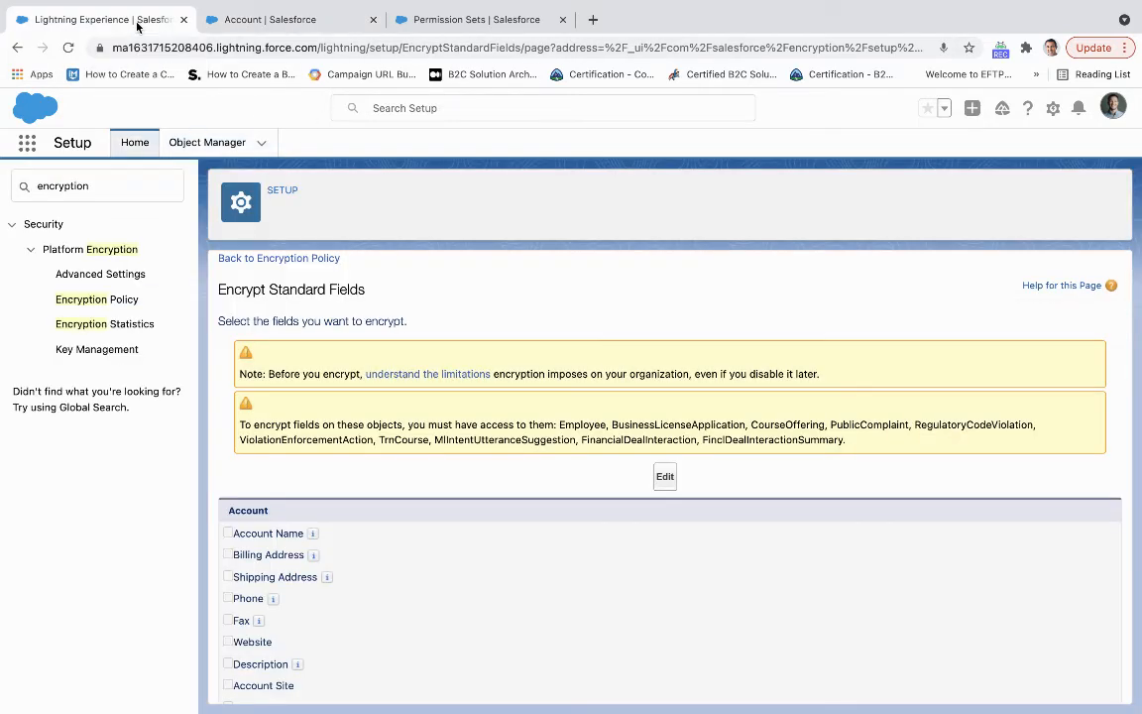
pyautogui.scroll(-1, 382, 453)
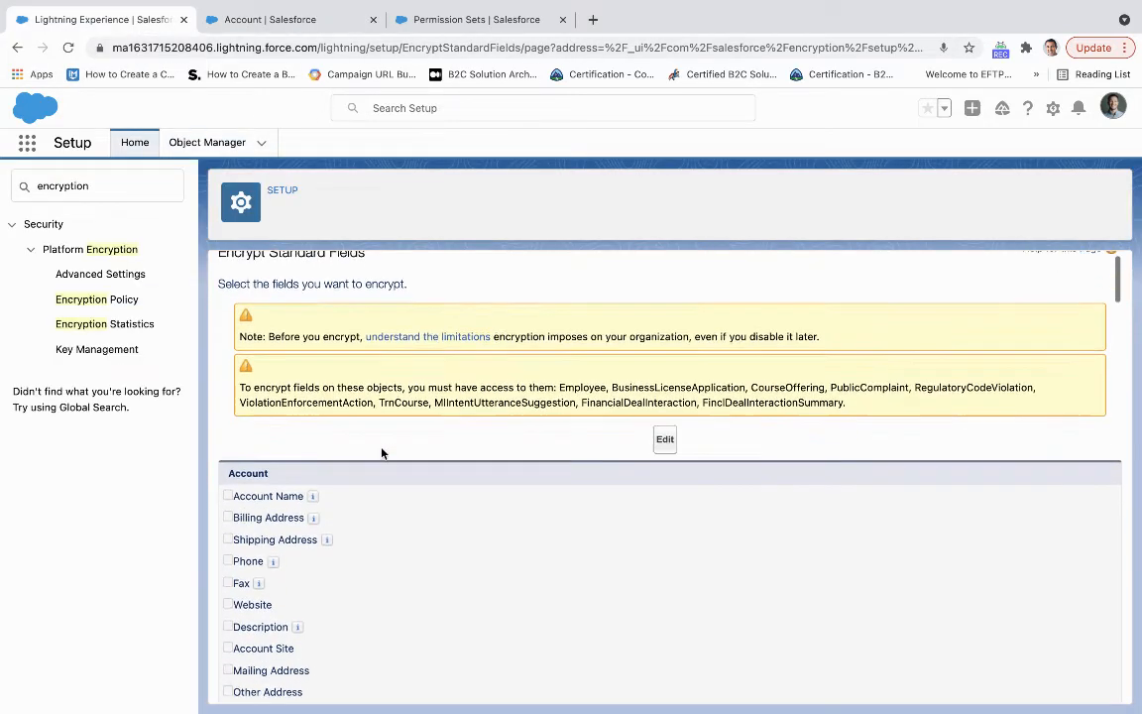
pyautogui.scroll(-4, 382, 453)
pyautogui.scroll(-3, 381, 453)
pyautogui.scroll(-4, 382, 452)
pyautogui.scroll(-1, 381, 453)
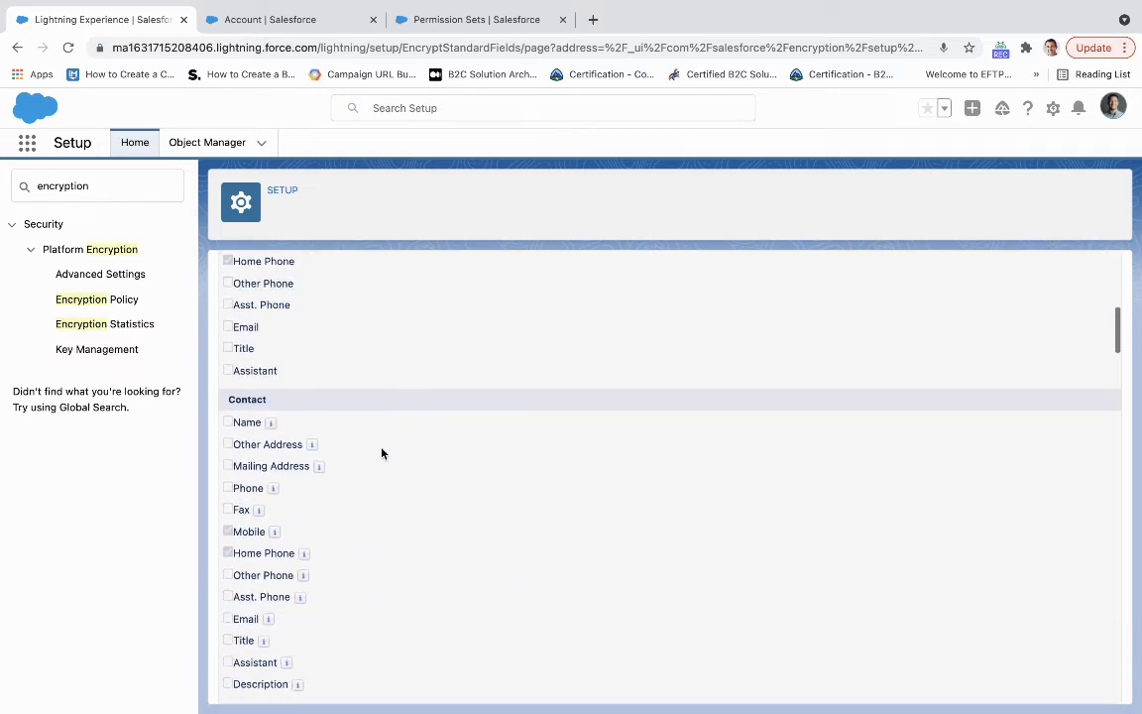
pyautogui.scroll(-3, 382, 453)
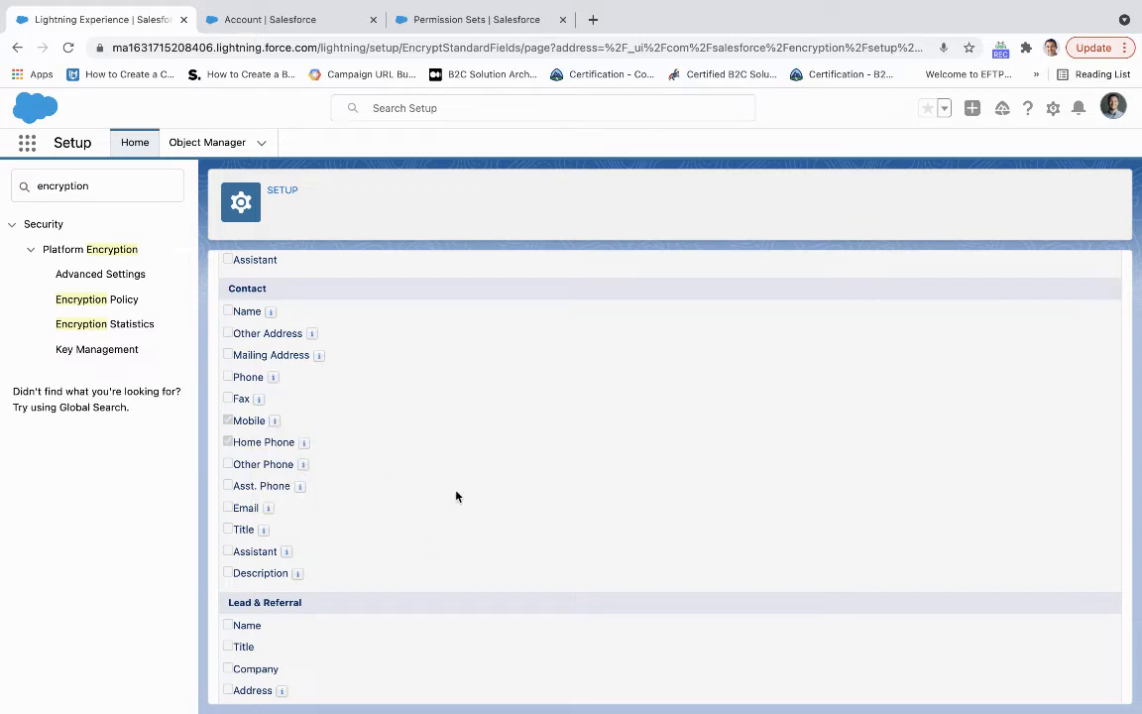
pyautogui.scroll(1, 400, 507)
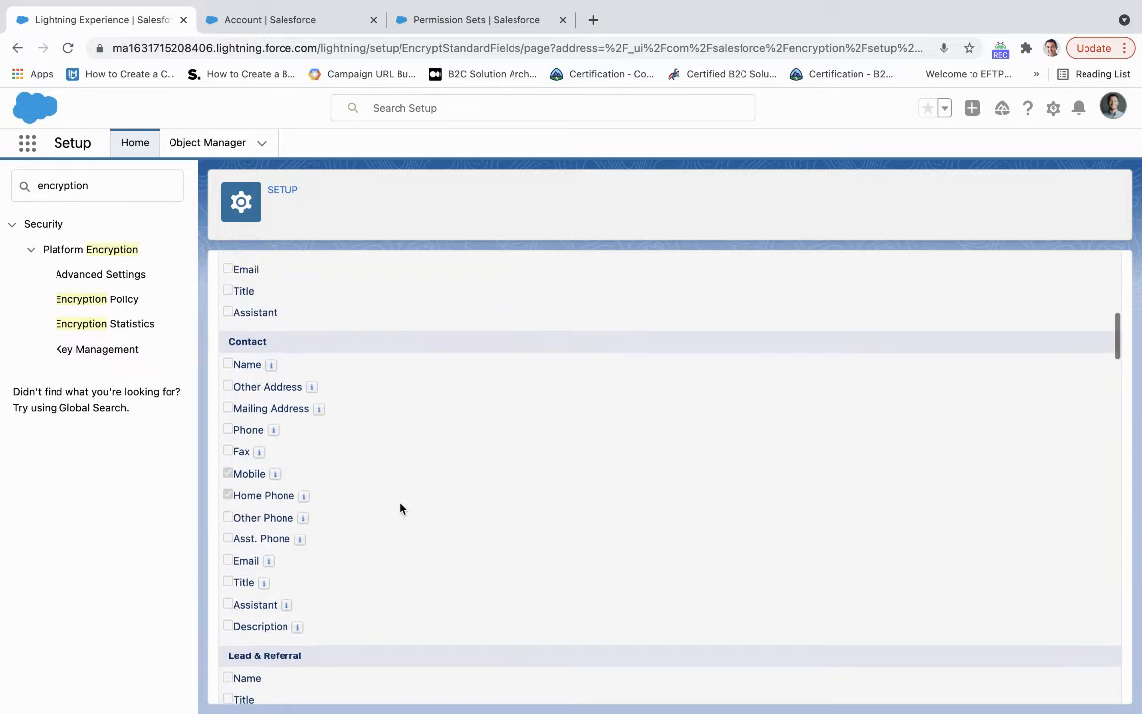
pyautogui.scroll(2, 401, 507)
pyautogui.scroll(2, 400, 507)
pyautogui.scroll(-4, 401, 508)
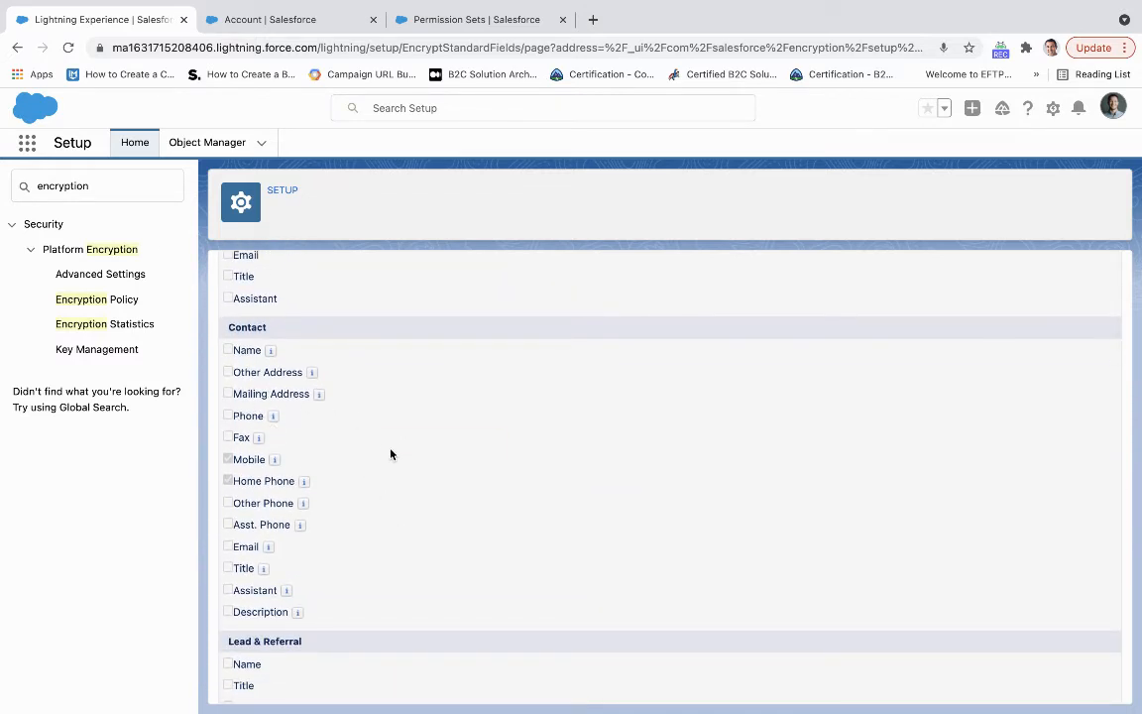
pyautogui.scroll(2, 390, 454)
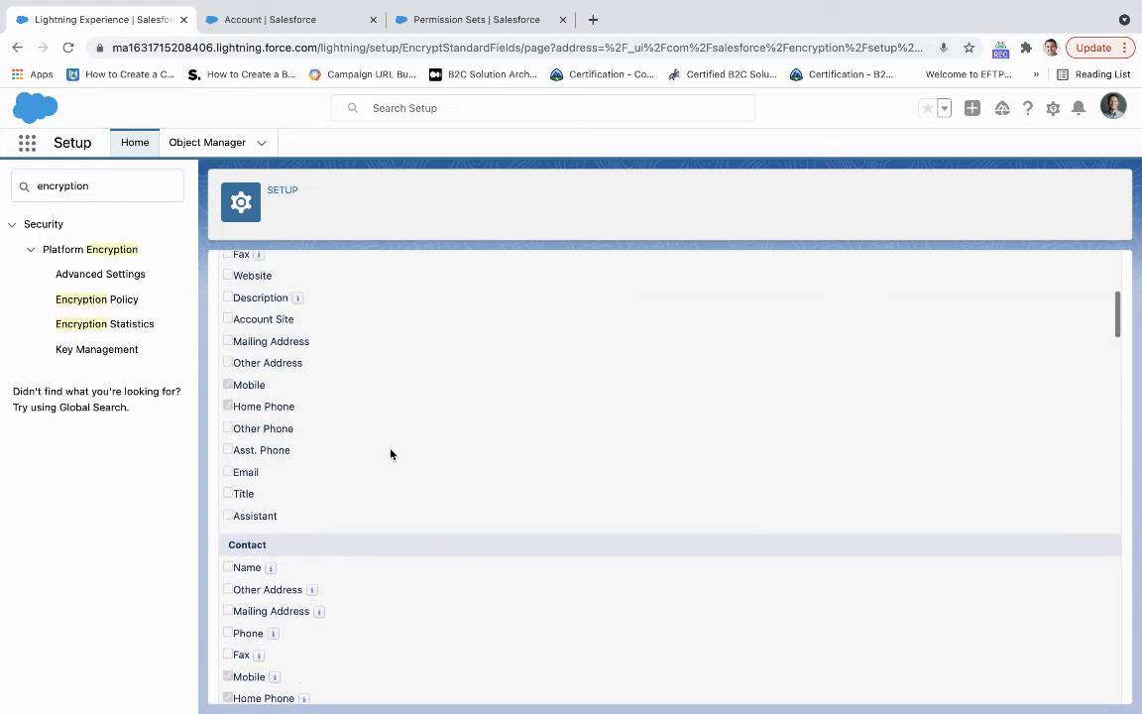
pyautogui.scroll(1, 390, 454)
pyautogui.scroll(2, 391, 454)
pyautogui.scroll(2, 390, 454)
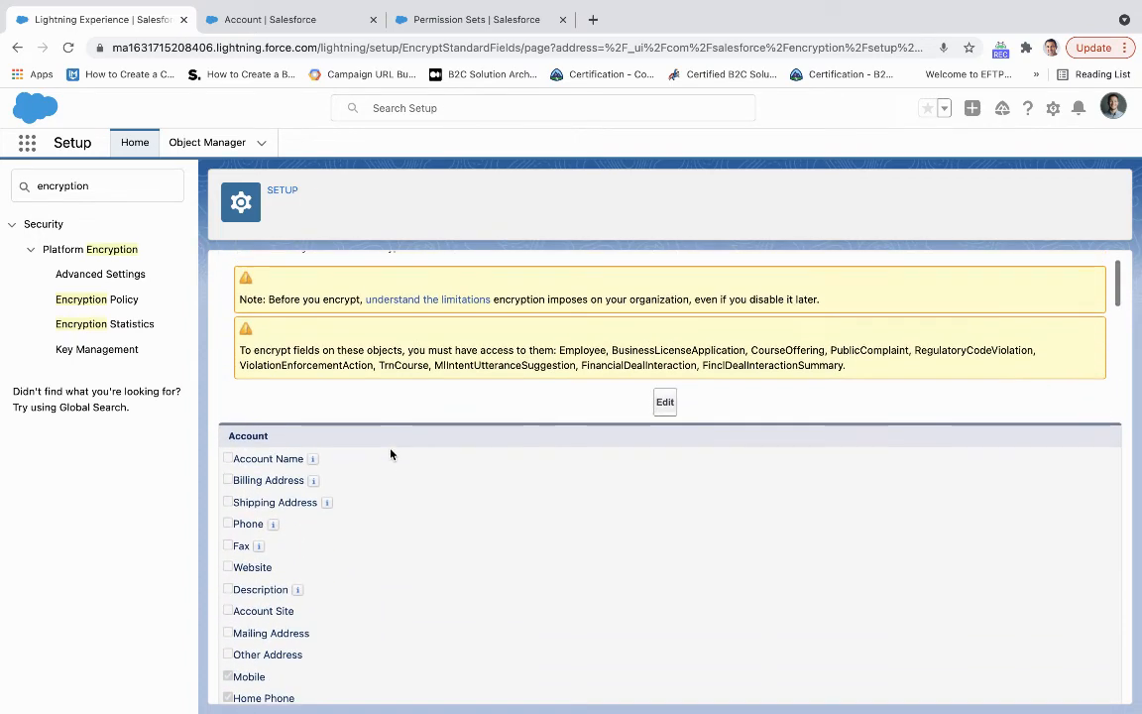
pyautogui.scroll(1, 390, 454)
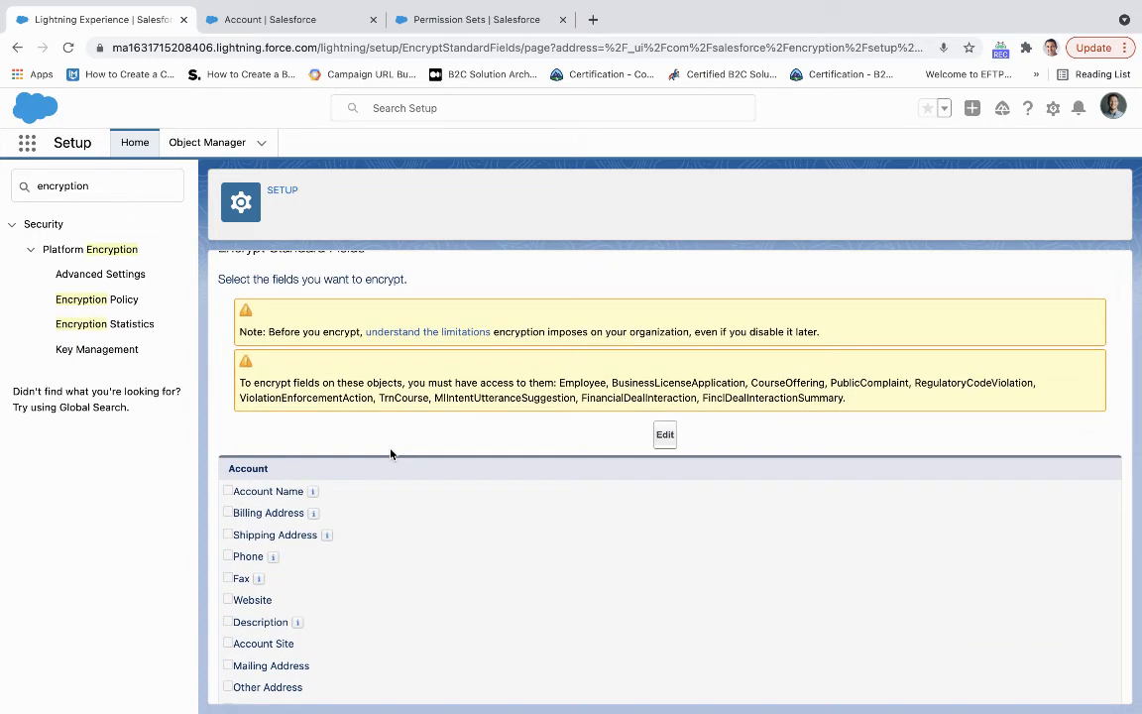
pyautogui.scroll(1, 390, 454)
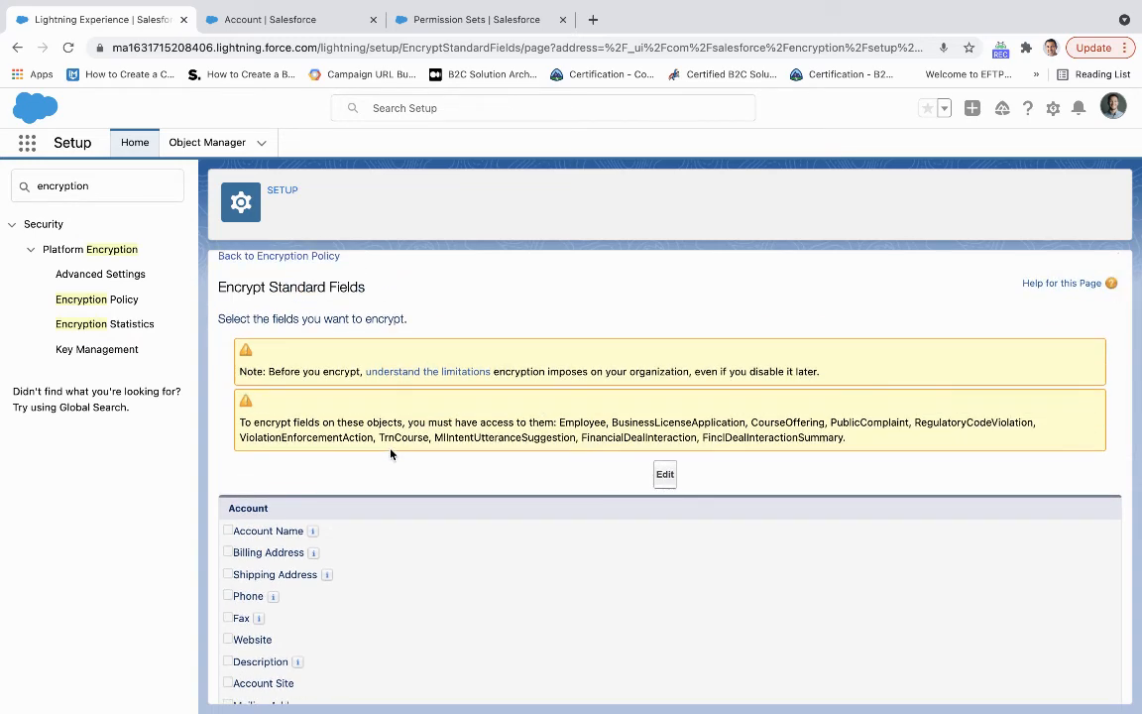
pyautogui.moveTo(56, 8)
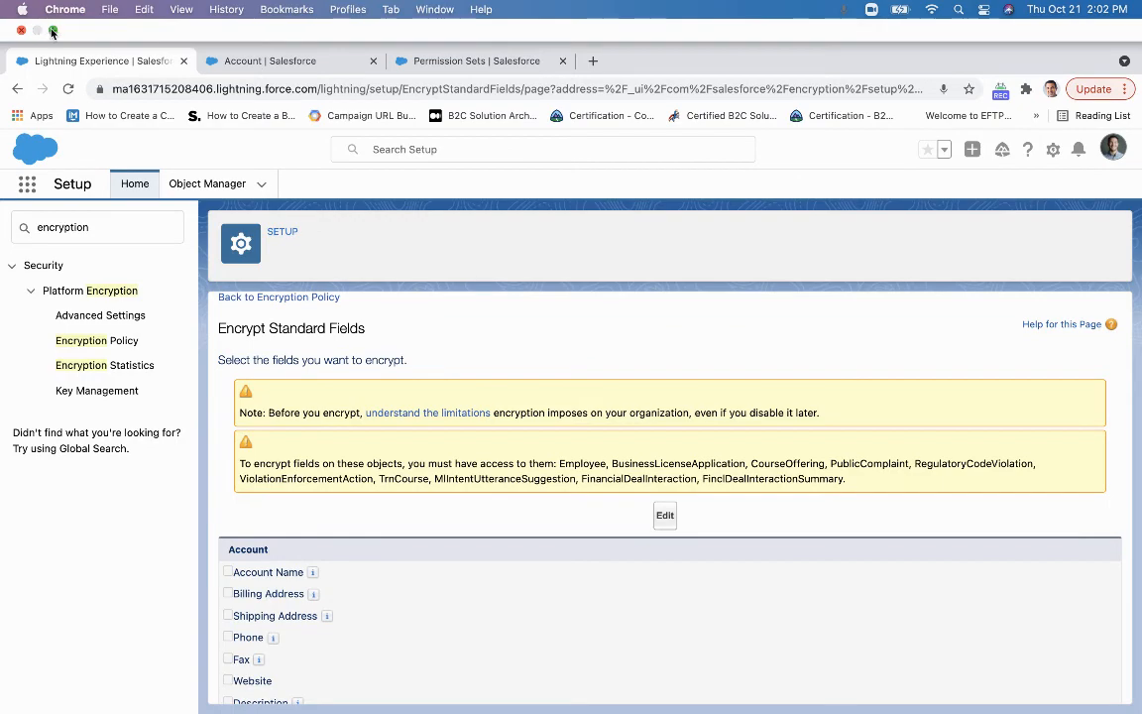
# Step: In the Developer Console enter 'select Id,MobilePhone from contact order by MobilePhone', removing a stray pasted link
pyautogui.click(52, 30)
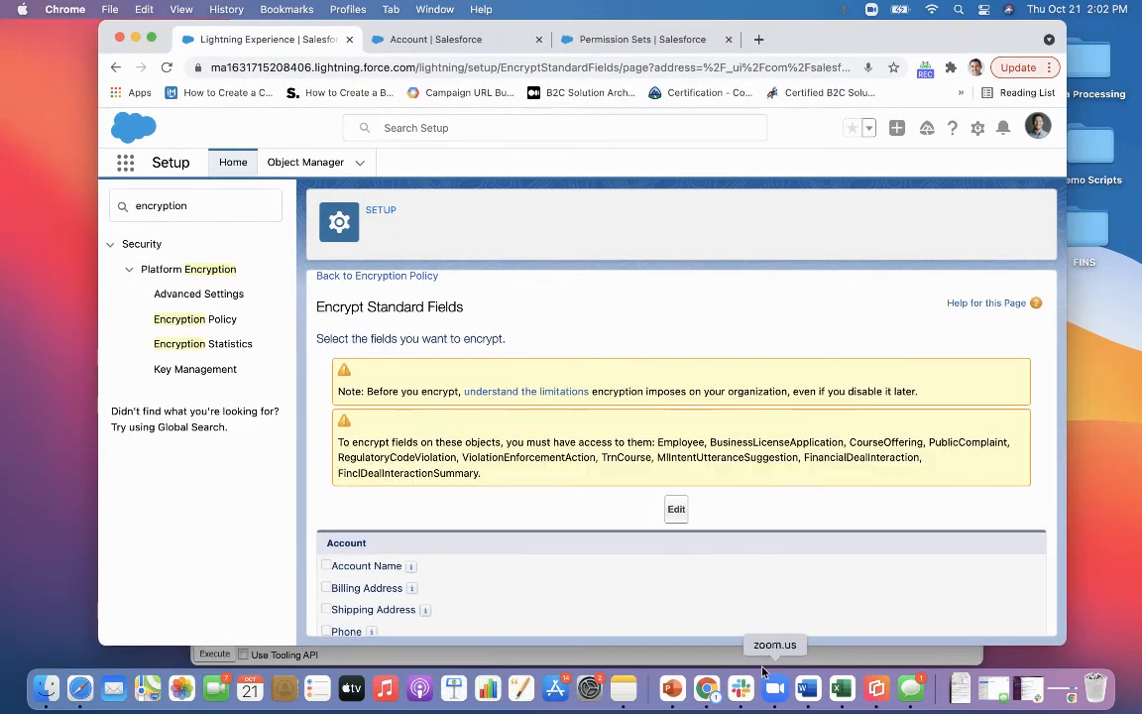
pyautogui.click(759, 656)
pyautogui.click(475, 544)
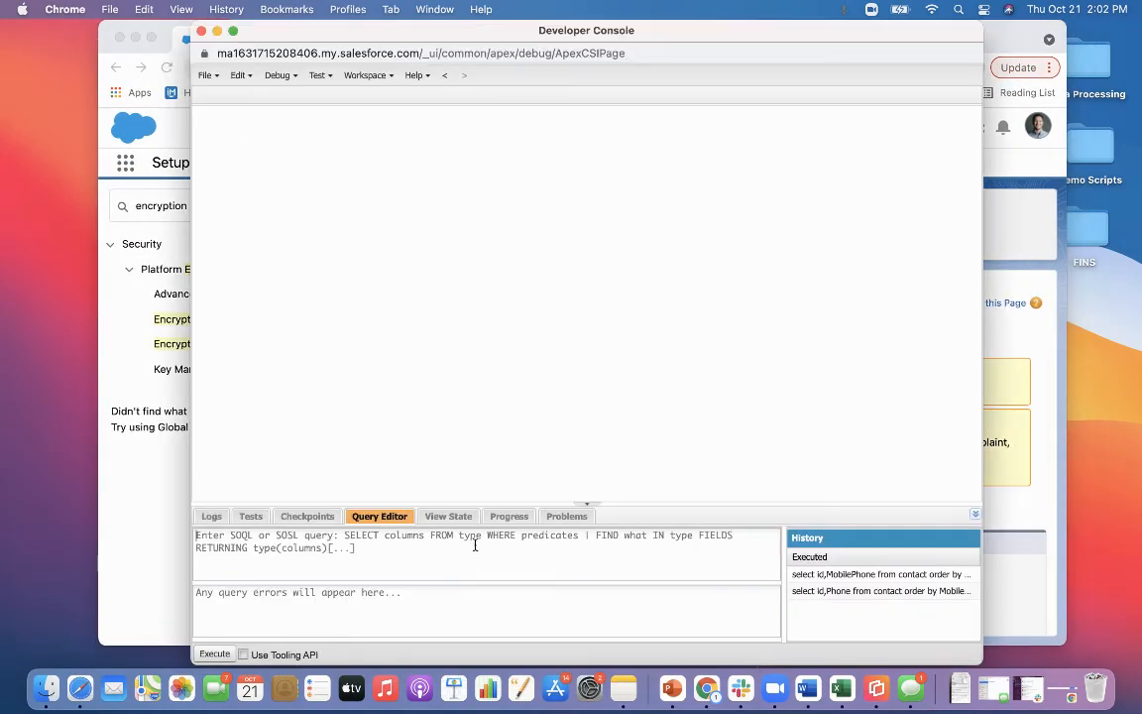
pyautogui.press('super+v')
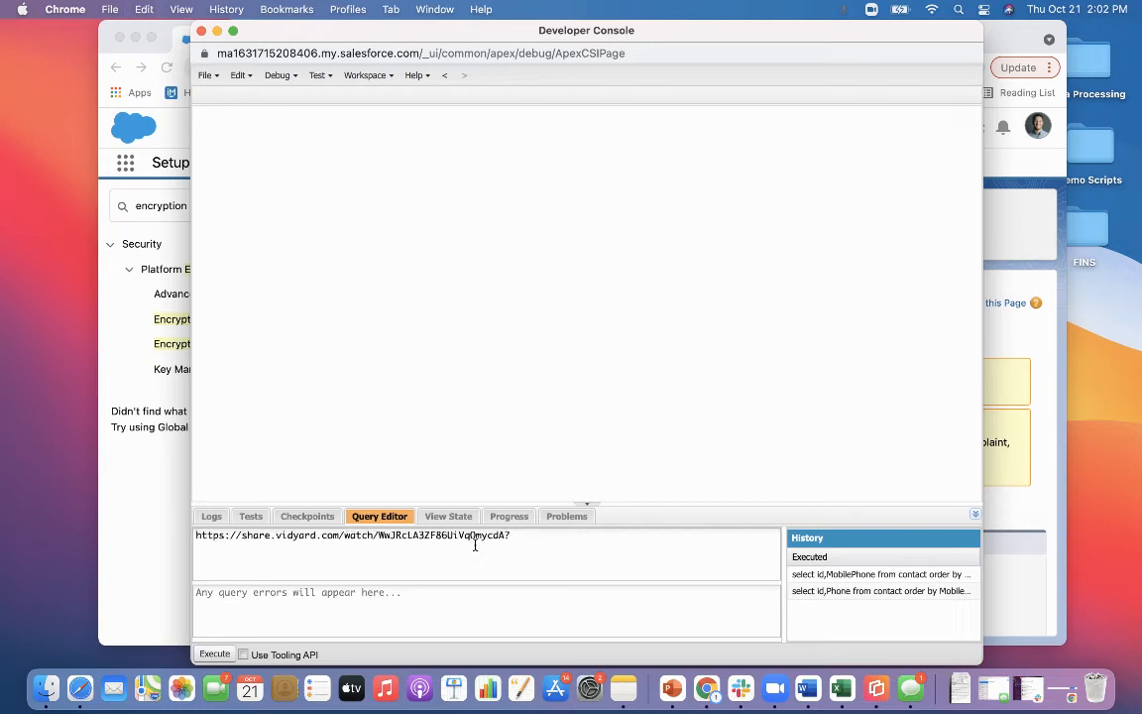
pyautogui.moveTo(509, 536); pyautogui.dragTo(124, 520)
pyautogui.press('BackSpace')
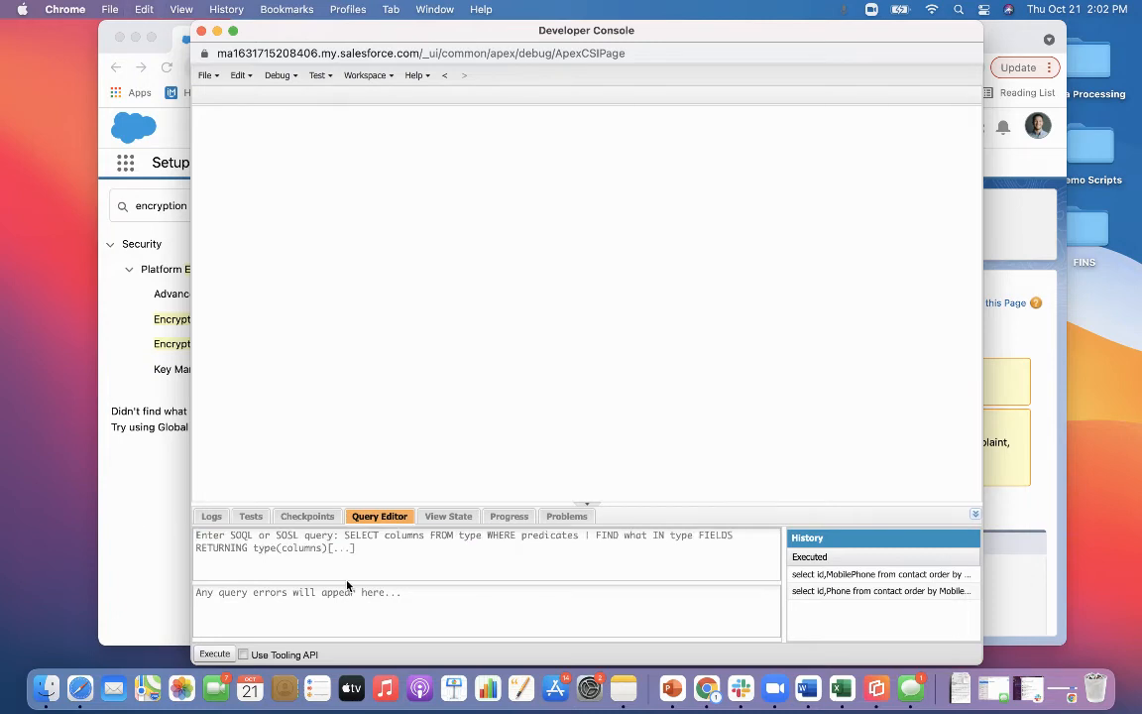
pyautogui.write('select ')
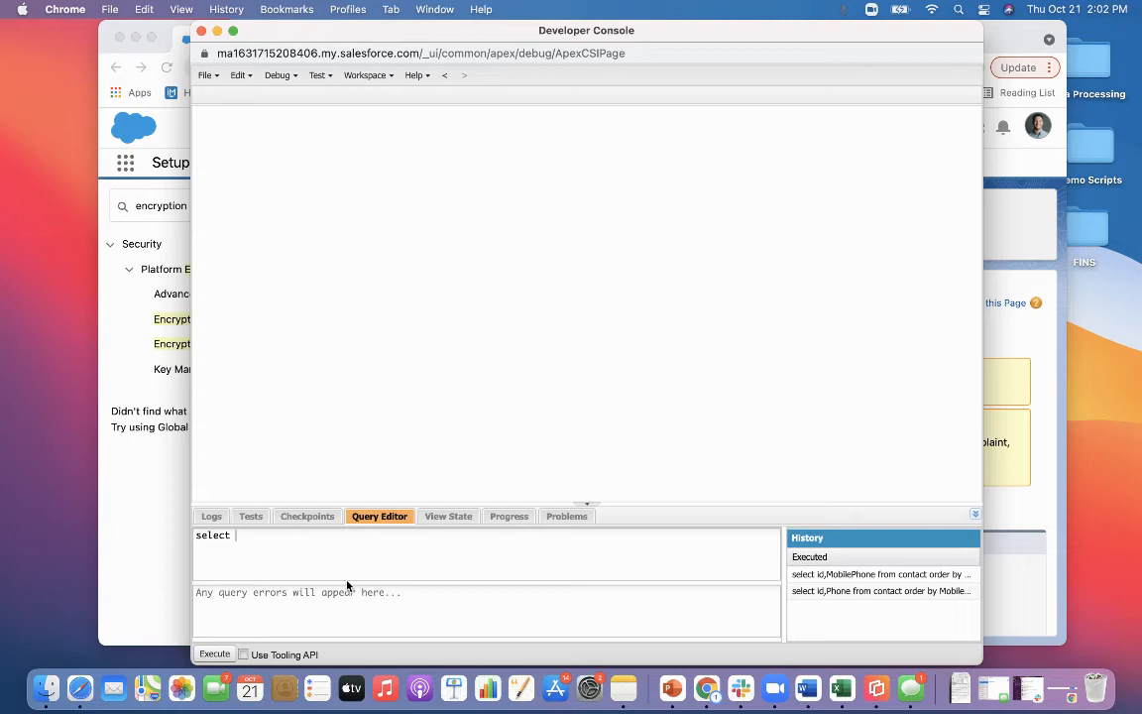
pyautogui.write('Id,MobilePhone from contact ')
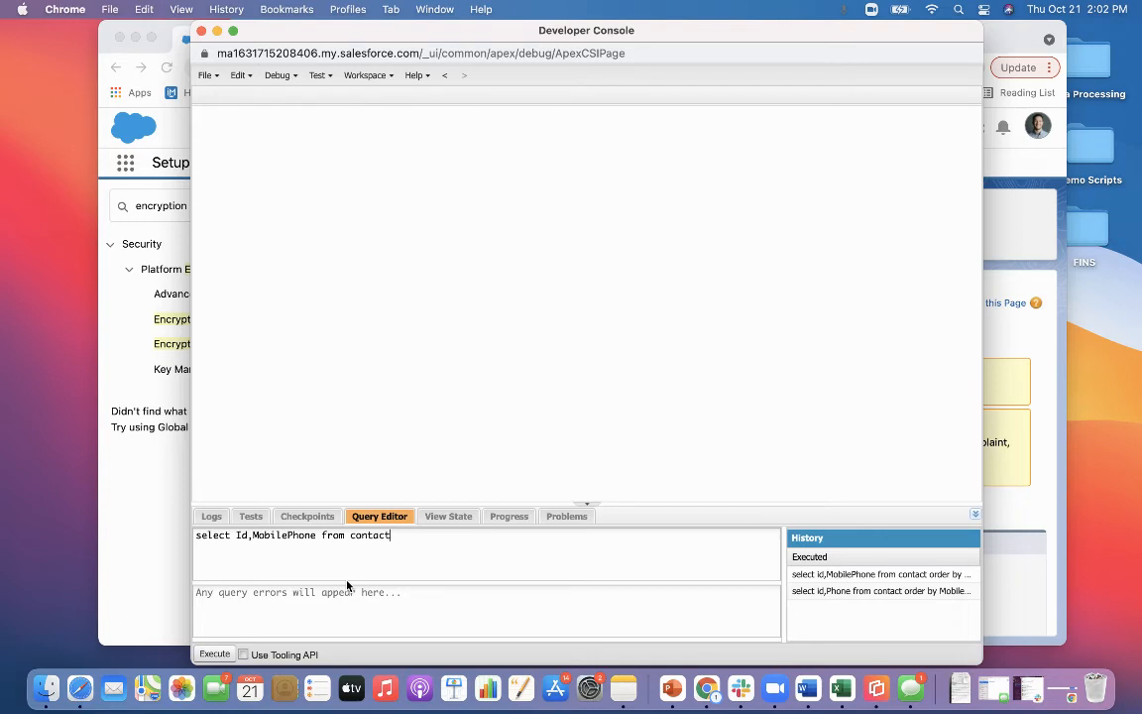
pyautogui.write('order')
pyautogui.write(' by ')
pyautogui.write('MobilePho')
pyautogui.write('ne')
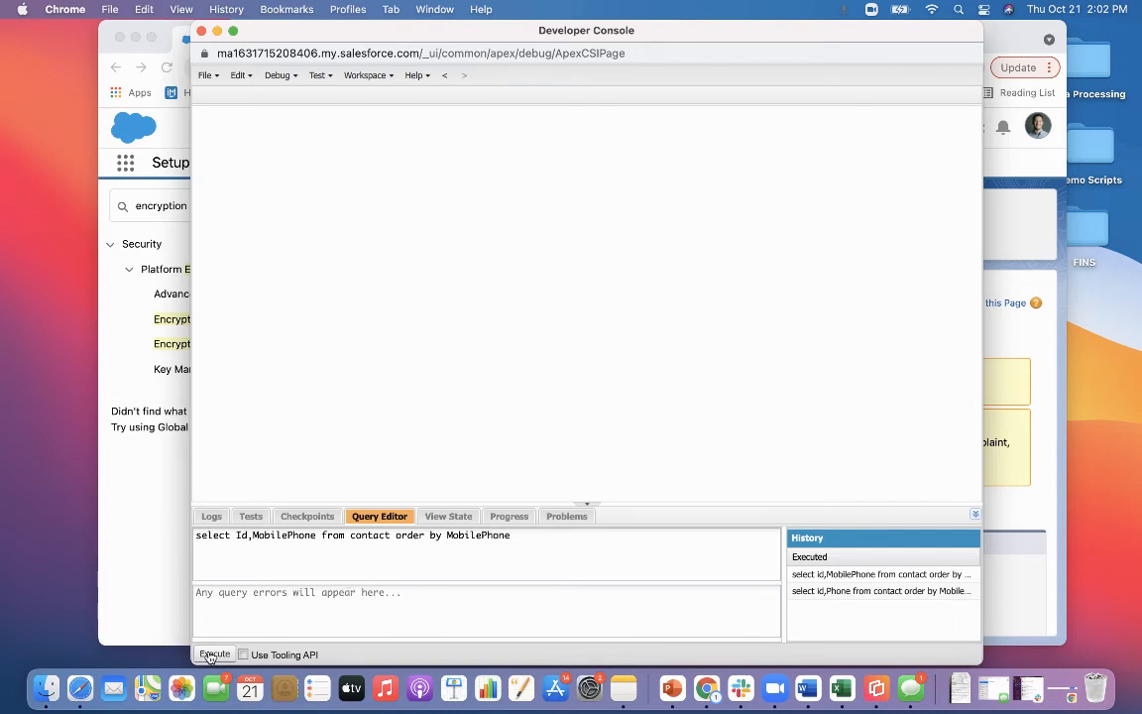
# Step: Execute the query and acknowledge the INVALID_FIELD error: encrypted MobilePhone cannot be sorted
pyautogui.click(212, 653)
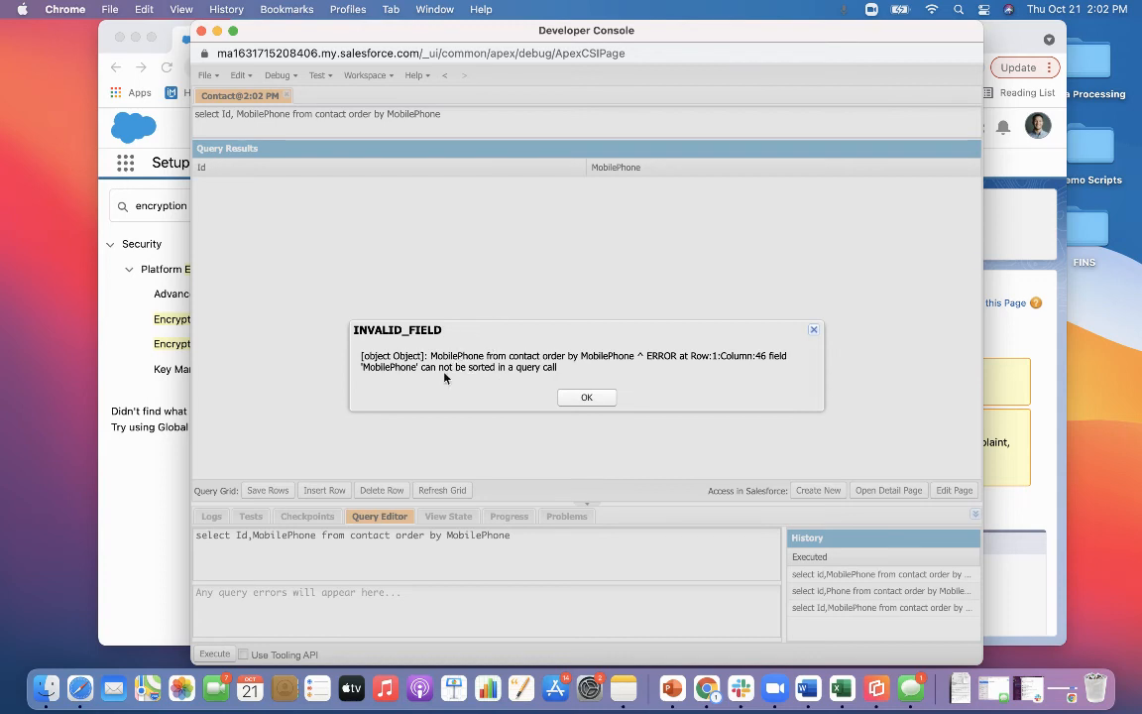
pyautogui.click(586, 400)
pyautogui.click(996, 196)
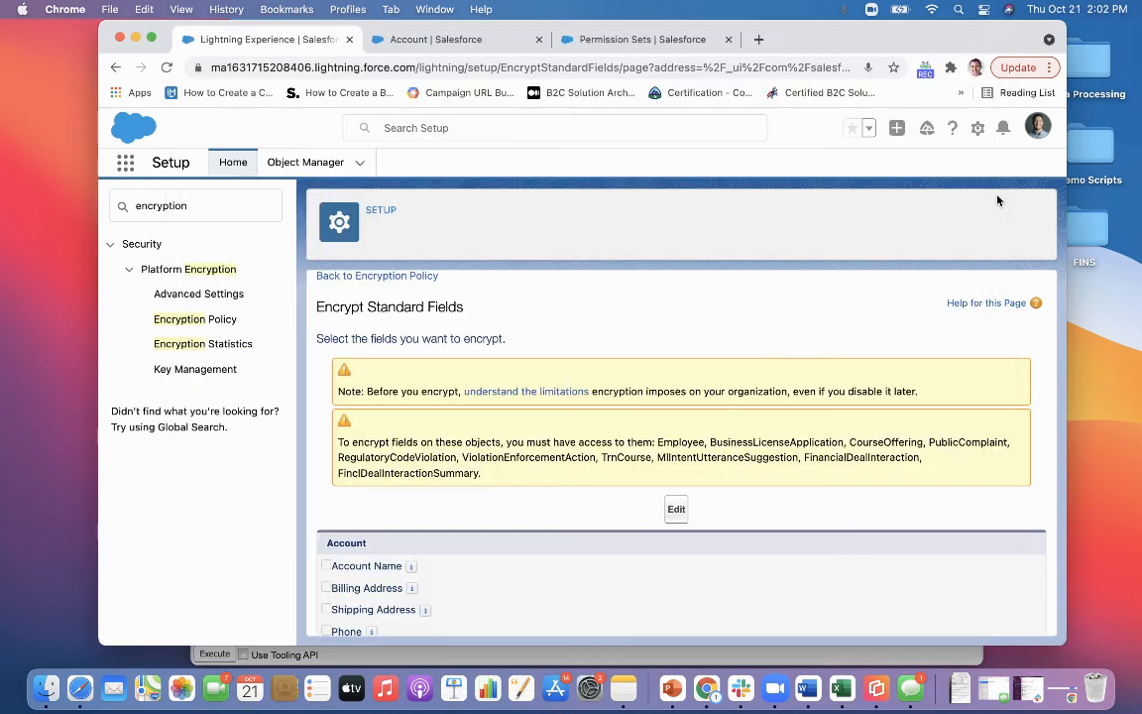